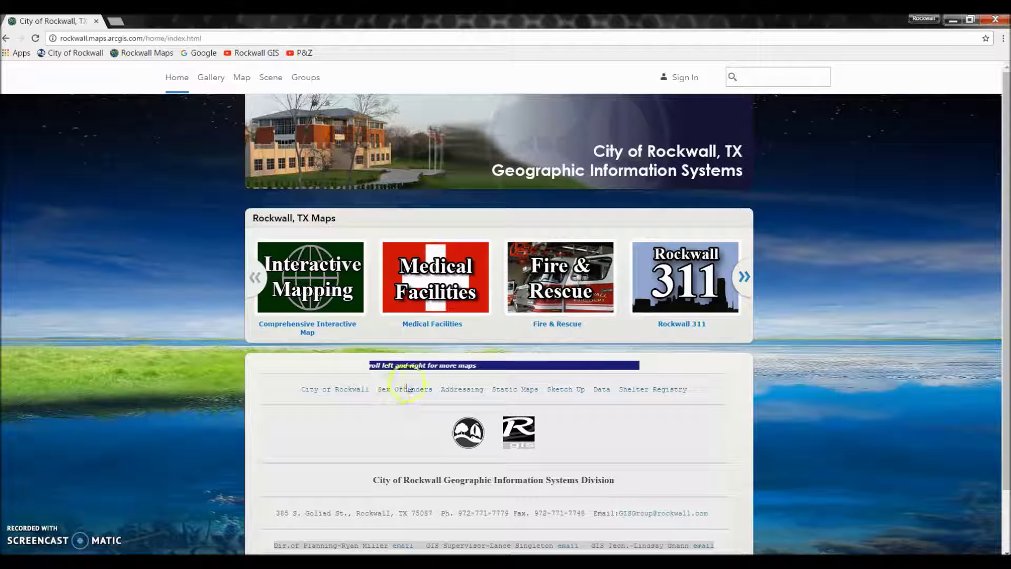
Browse the Rockwall, TX Maps gallery to the City Utilities application, open it and dismiss its welcome message
click(743, 277)
click(742, 279)
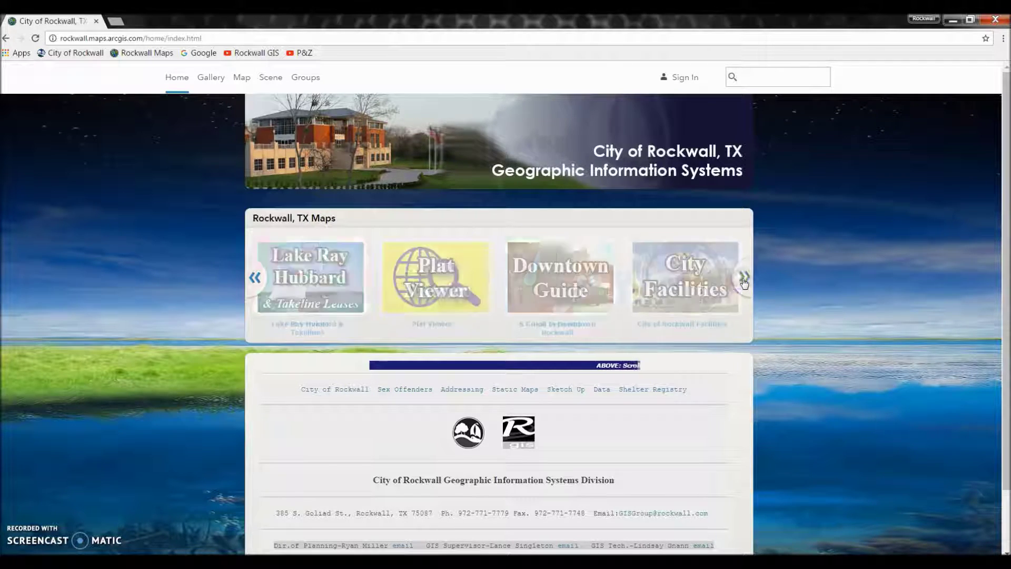
click(743, 280)
click(743, 281)
click(546, 284)
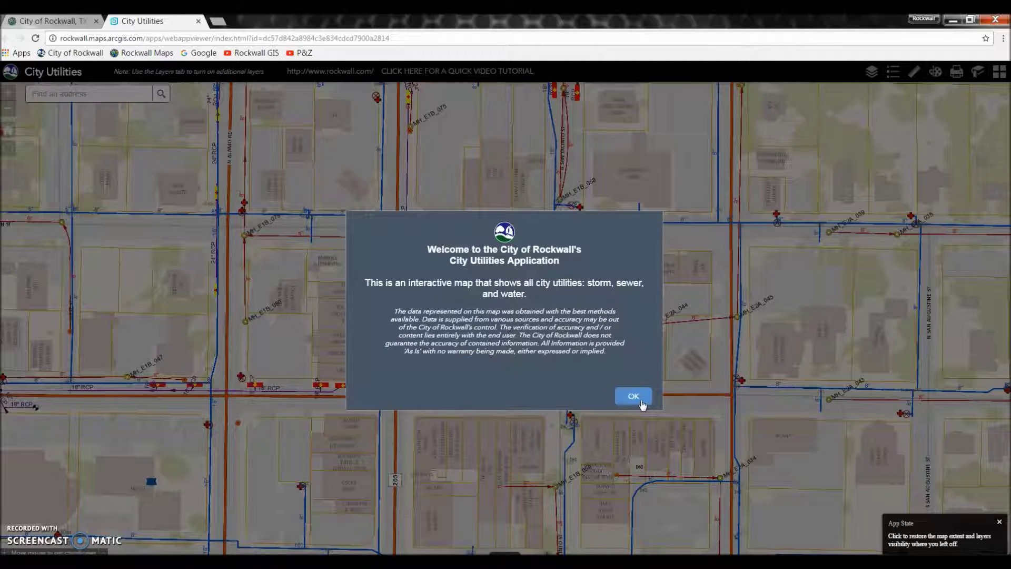
click(633, 396)
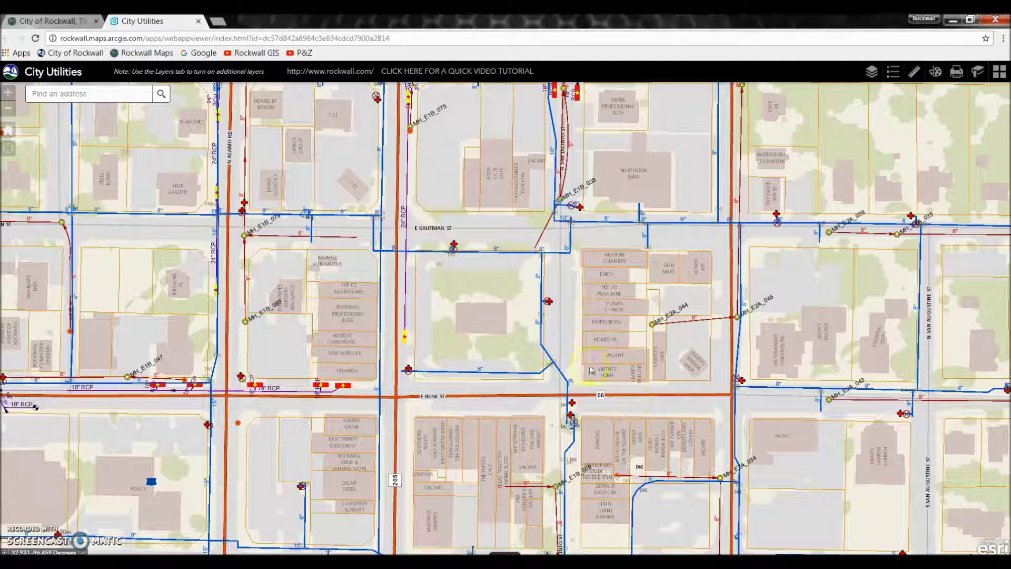
Examine the attributes of the County of Rockwall parcel and the water line along E Rusk St, and close the pop-up
click(520, 378)
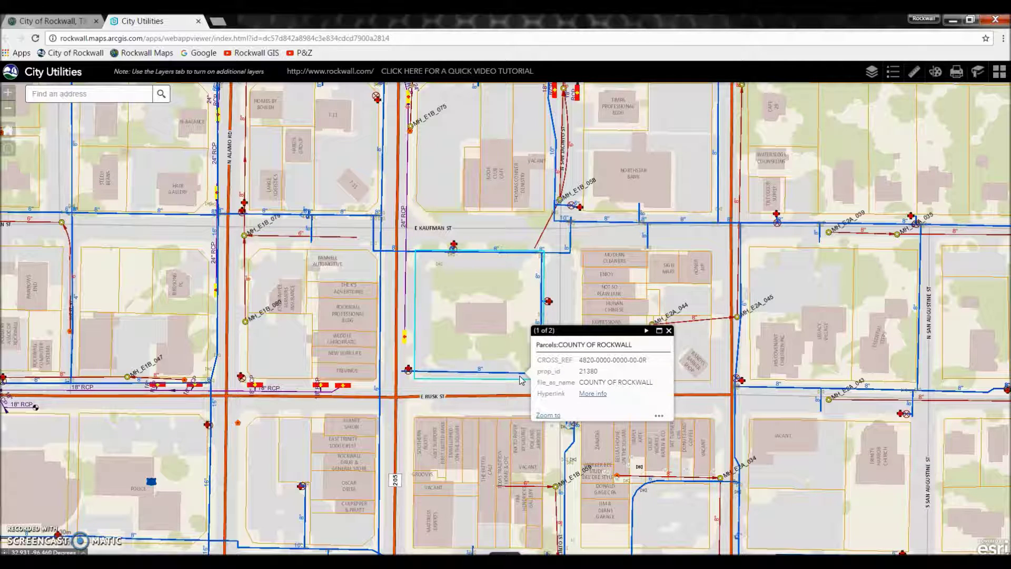
click(646, 331)
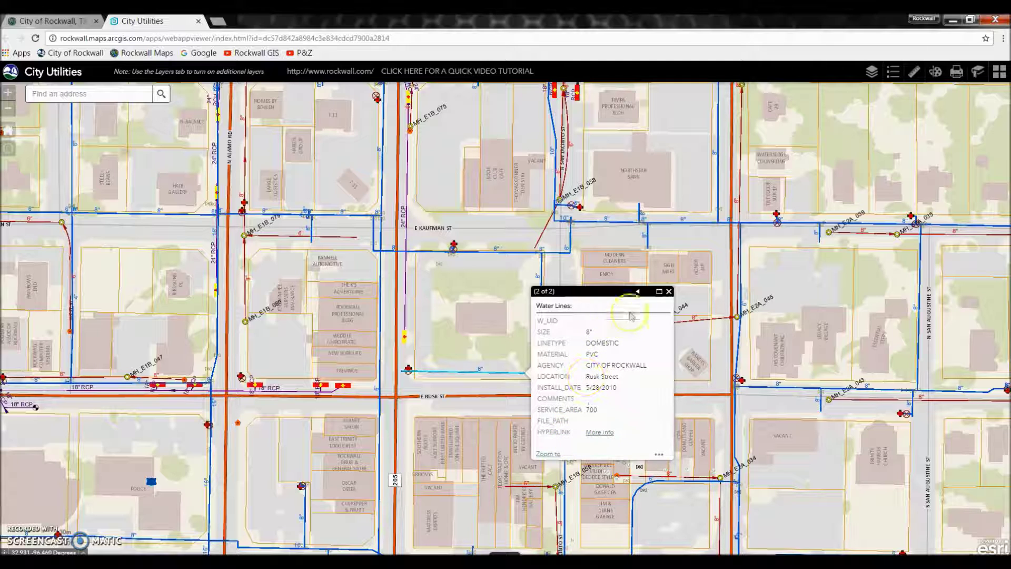
click(637, 291)
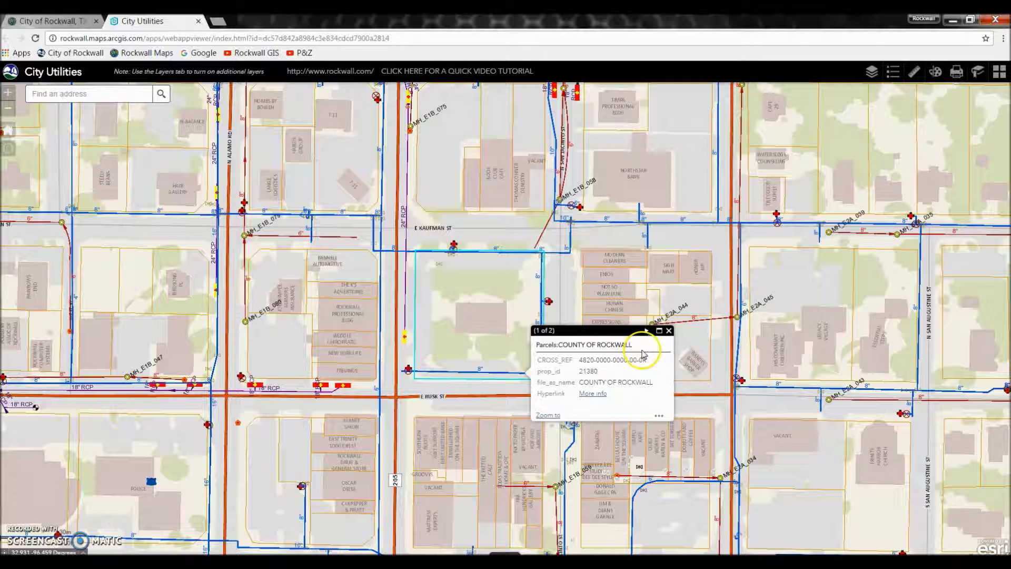
click(597, 356)
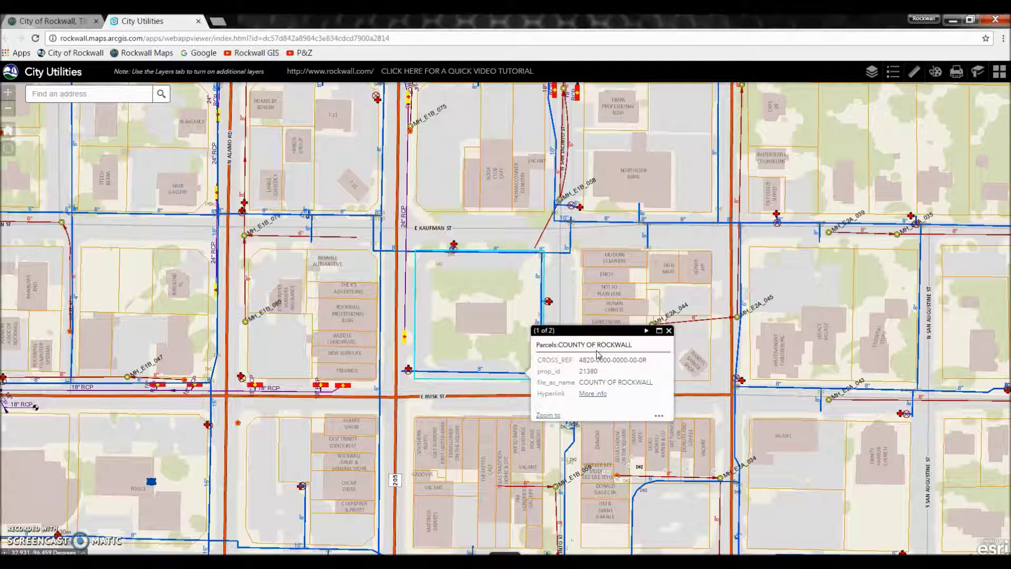
click(517, 384)
click(646, 330)
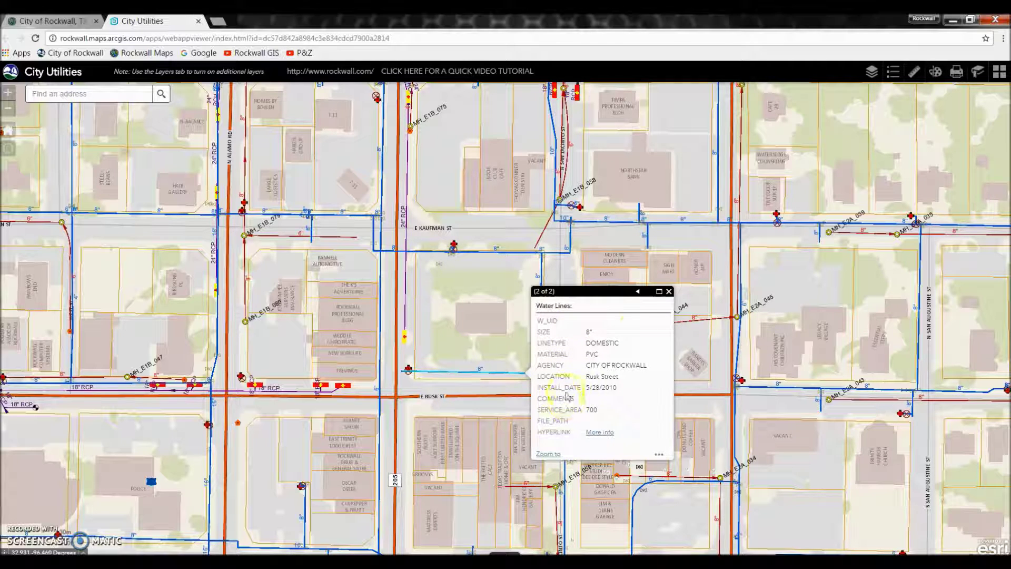
click(637, 293)
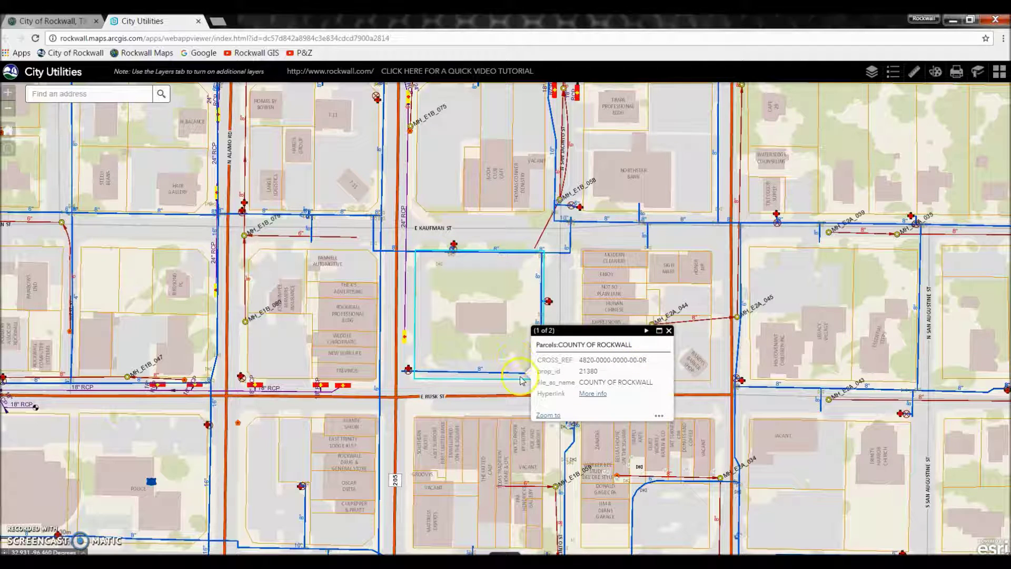
click(669, 330)
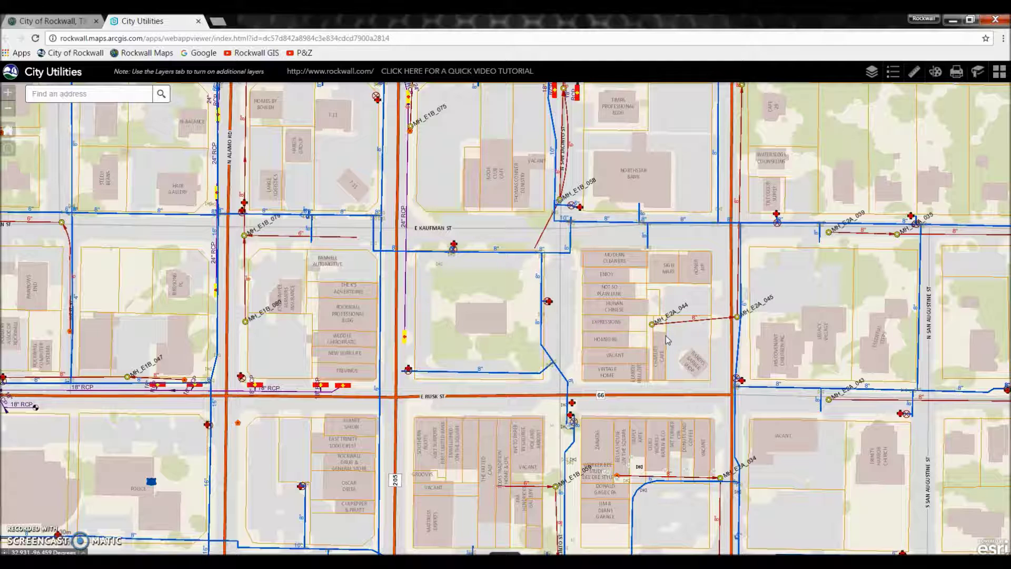
Hide the Wastewater Network and Storm Sewer Network within the Utility Networks layer, leaving the Water Network on
click(871, 75)
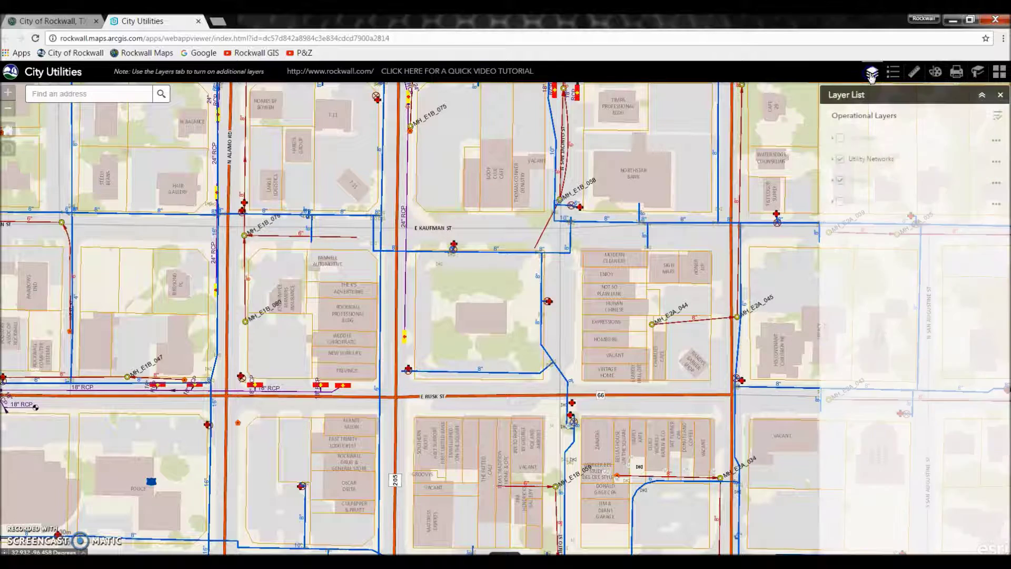
click(851, 137)
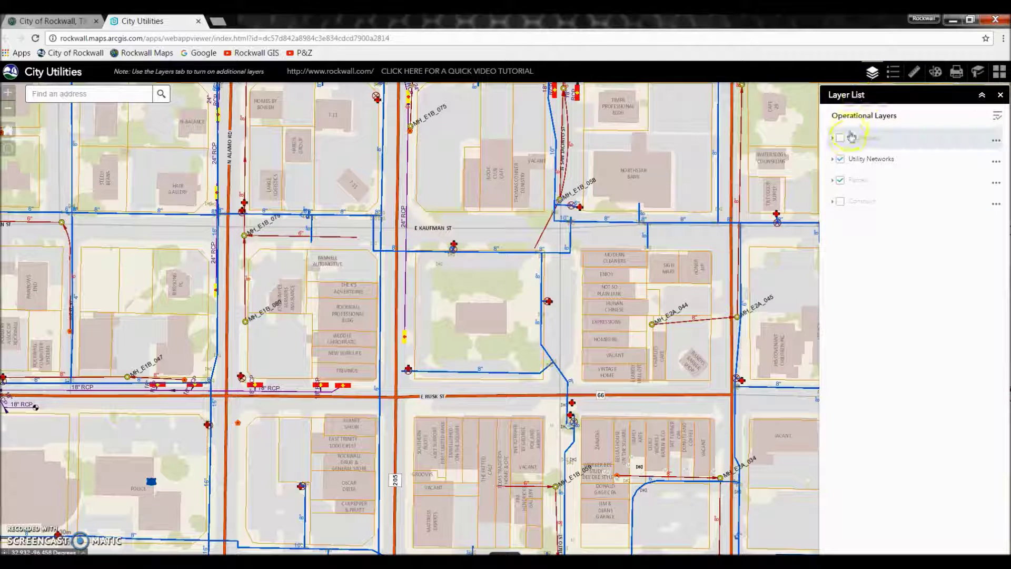
click(832, 159)
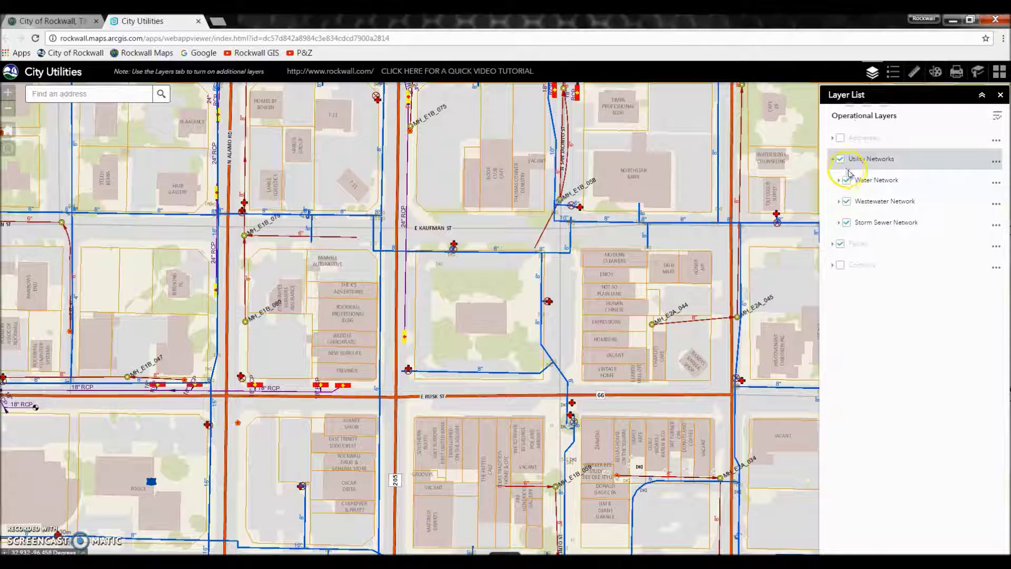
click(859, 182)
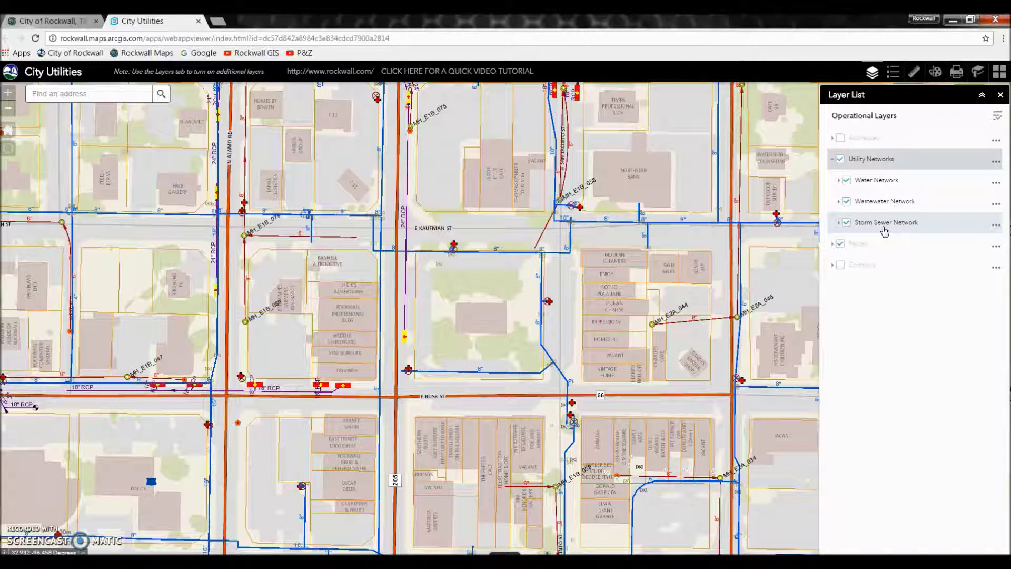
click(846, 222)
click(846, 203)
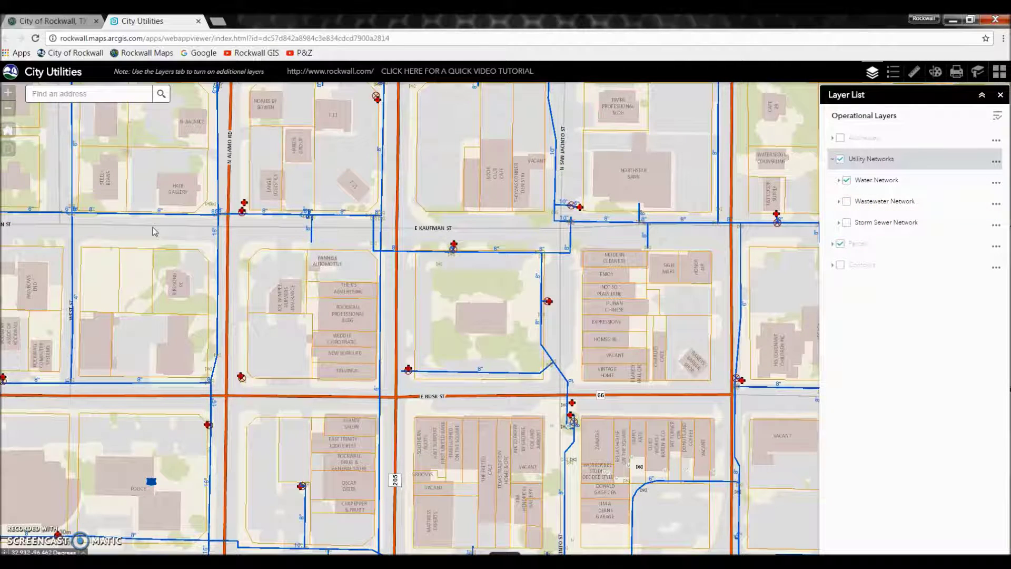
click(746, 299)
click(999, 95)
Review the legend symbols for the Water Network and Parcels, and close the legend
click(917, 121)
click(893, 72)
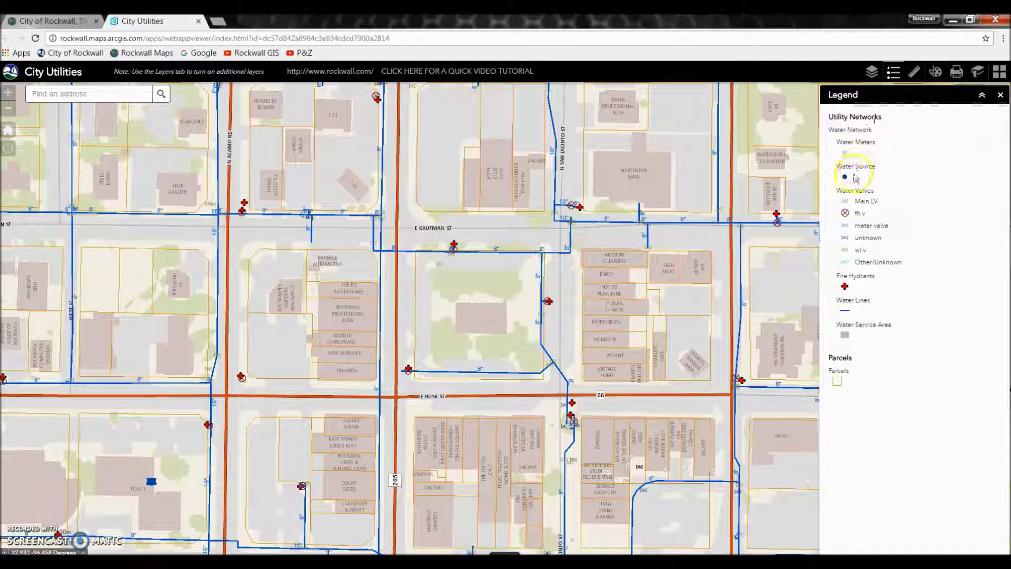
click(848, 378)
click(847, 386)
click(848, 379)
click(999, 96)
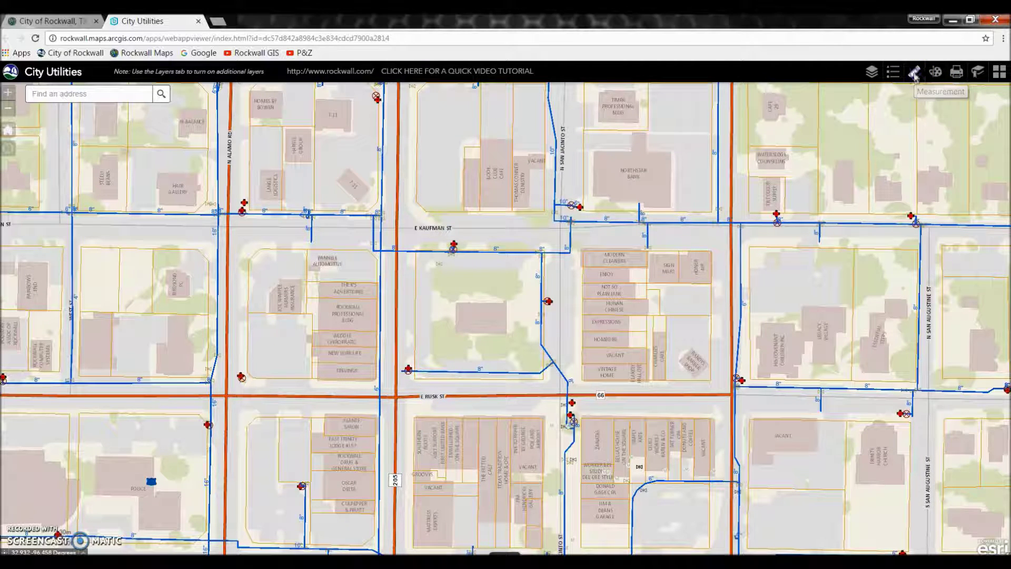
Measure the area in acres of the block between E Kaufman St and E Rusk St by tracing its four corners
click(914, 77)
click(835, 120)
click(414, 253)
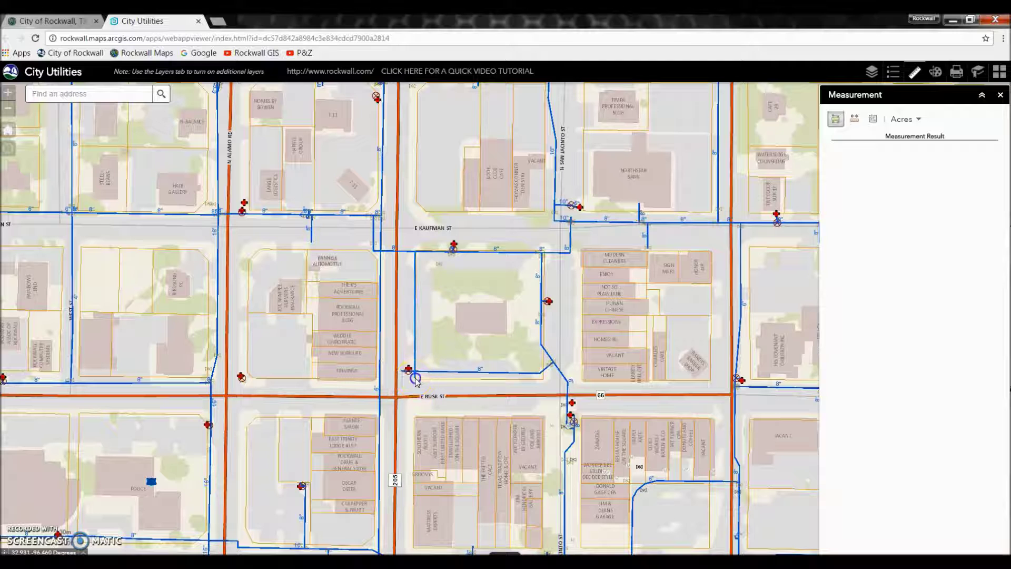
click(542, 376)
click(543, 253)
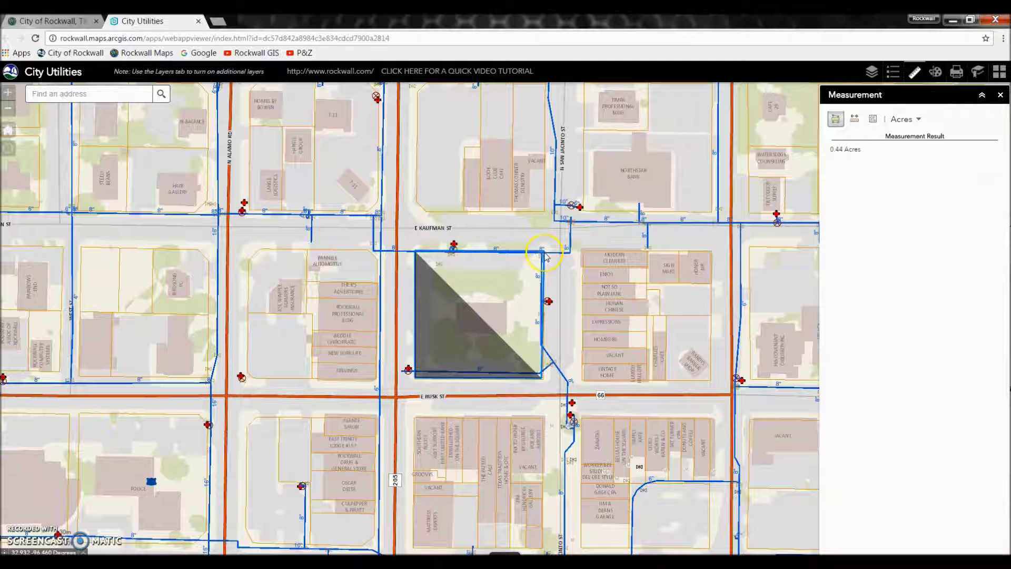
double_click(544, 253)
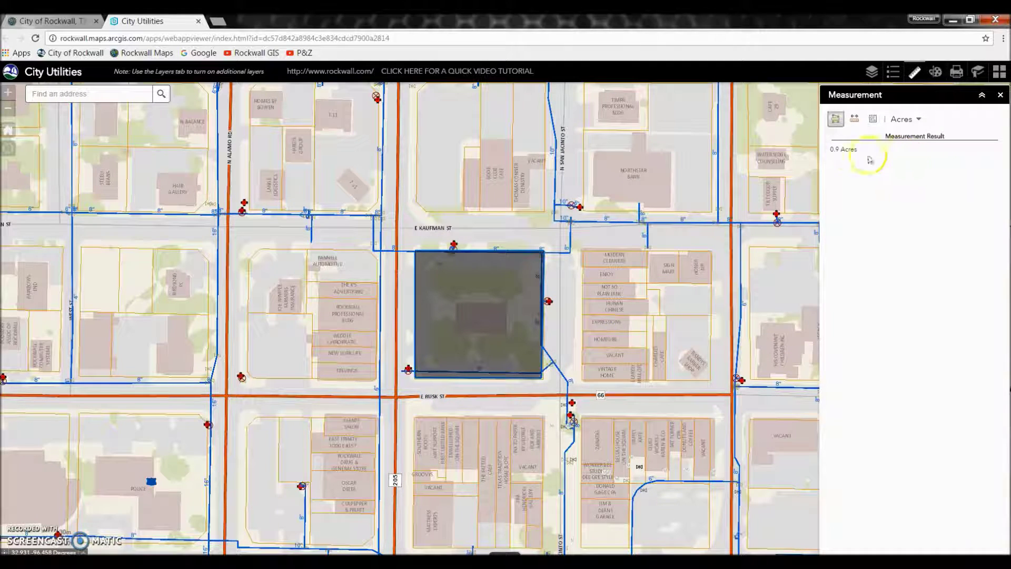
Measure the distance in feet along the E Kaufman St water line and on to the shops east of N San Jacinto St
click(854, 119)
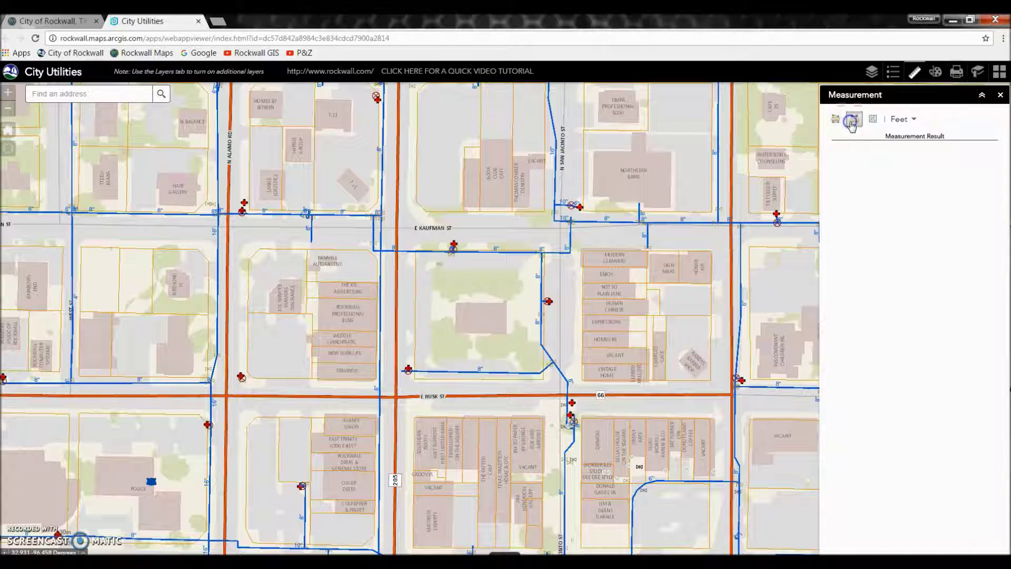
click(569, 252)
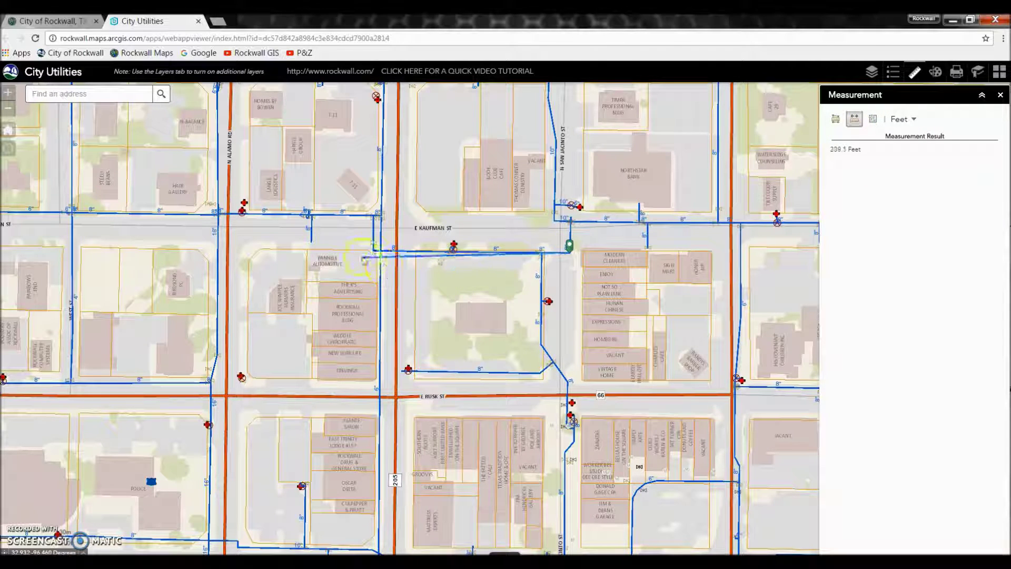
click(375, 252)
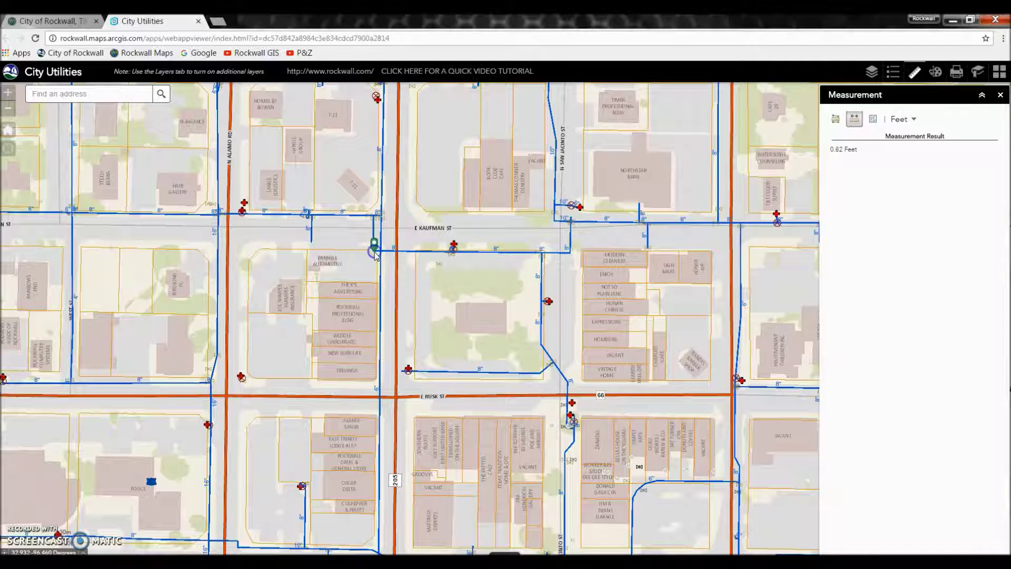
click(571, 255)
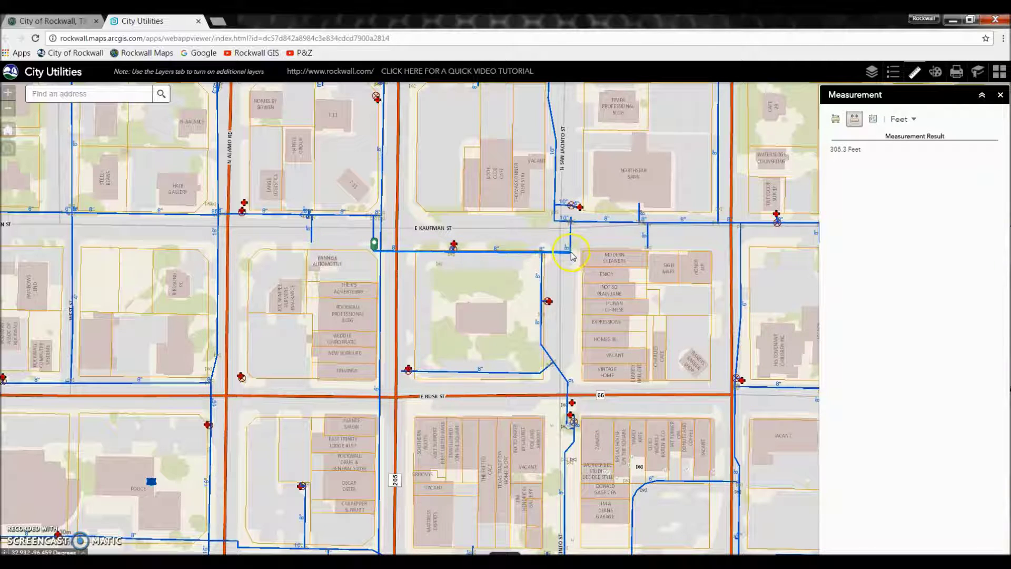
right_click(606, 311)
click(599, 308)
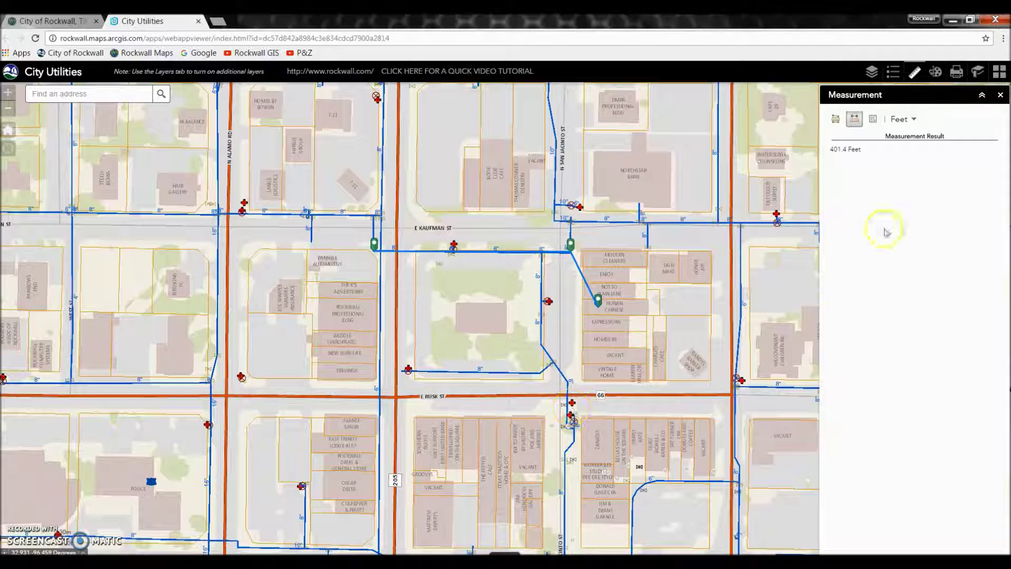
click(1000, 96)
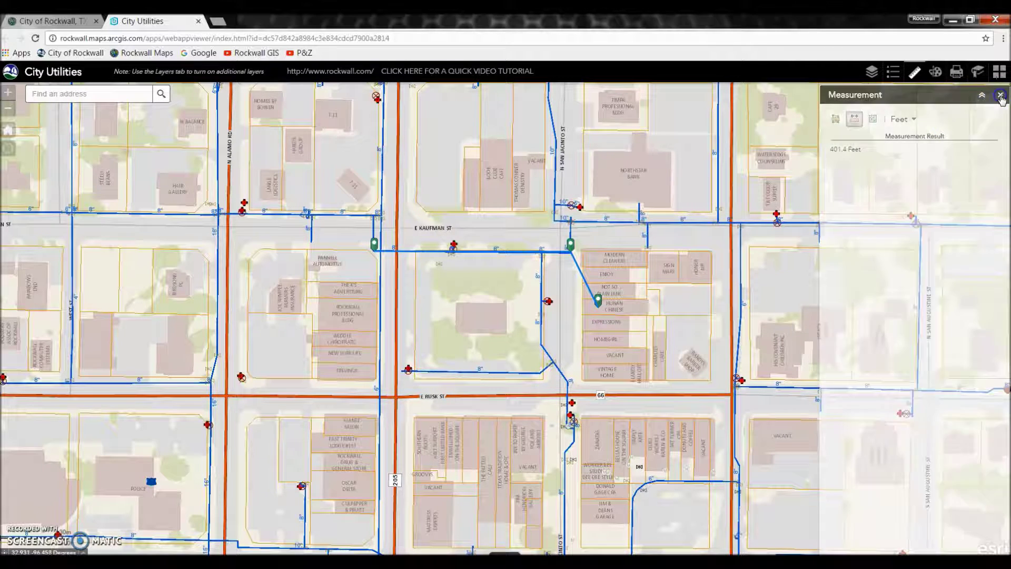
Try drawing a circle around N Alamo Rd and W Kaufman St and a line across E Kaufman St, and clear both drawings
click(935, 74)
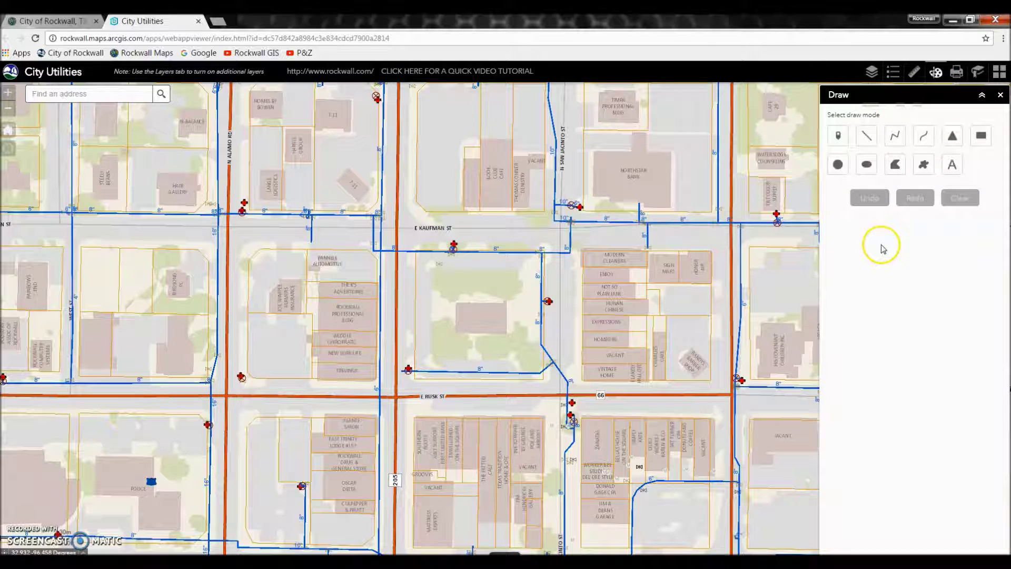
click(838, 165)
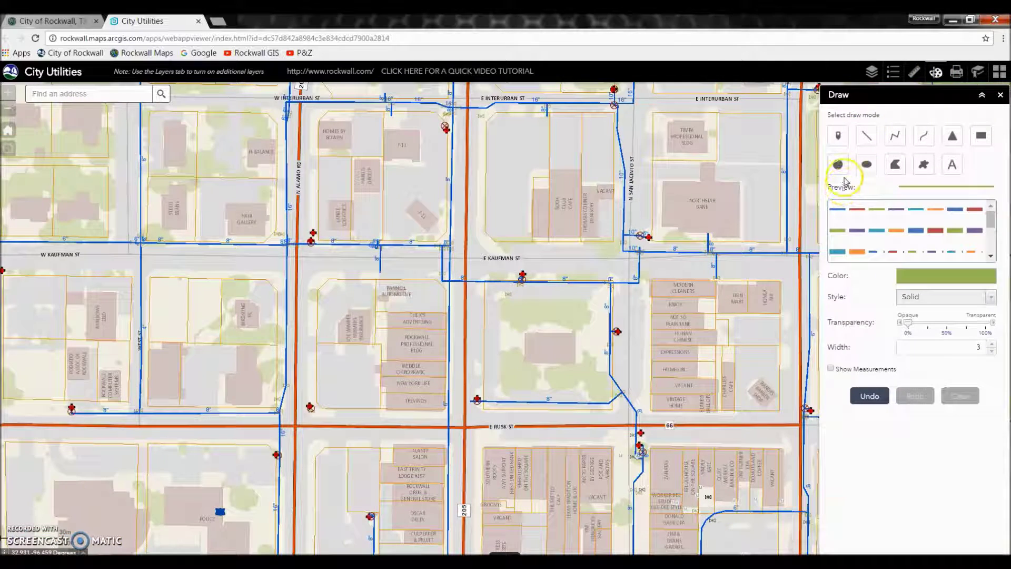
mouse_move(262, 246)
mouse_down()
mouse_move(341, 332)
mouse_move(356, 375)
mouse_move(349, 366)
mouse_up()
click(866, 135)
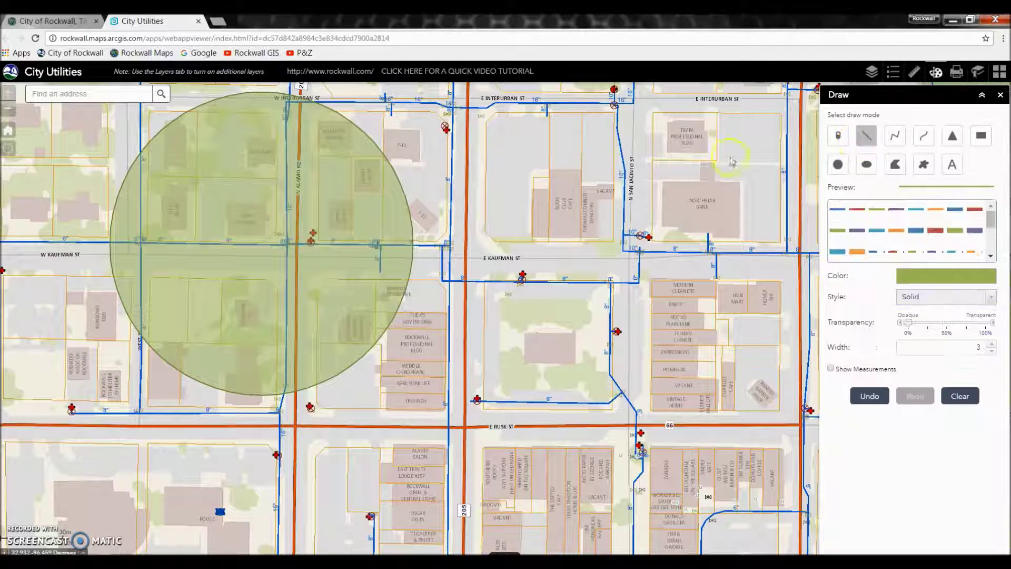
drag(483, 168, 552, 489)
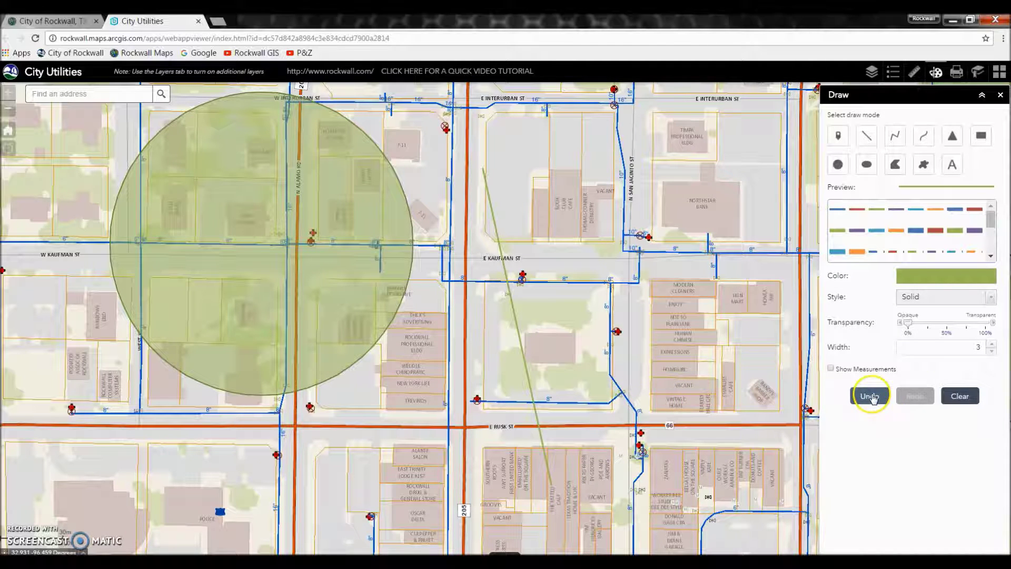
click(954, 395)
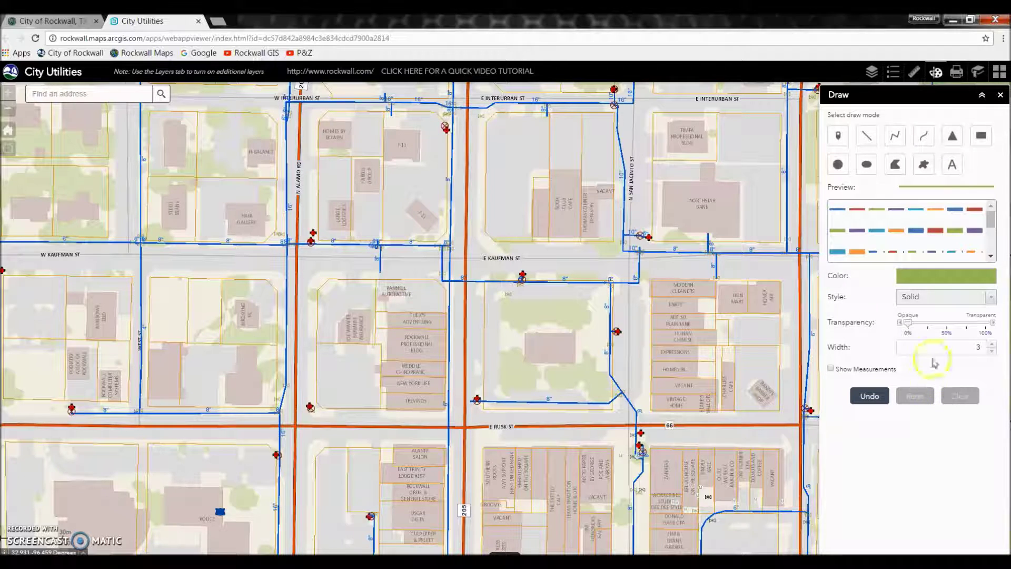
click(1000, 96)
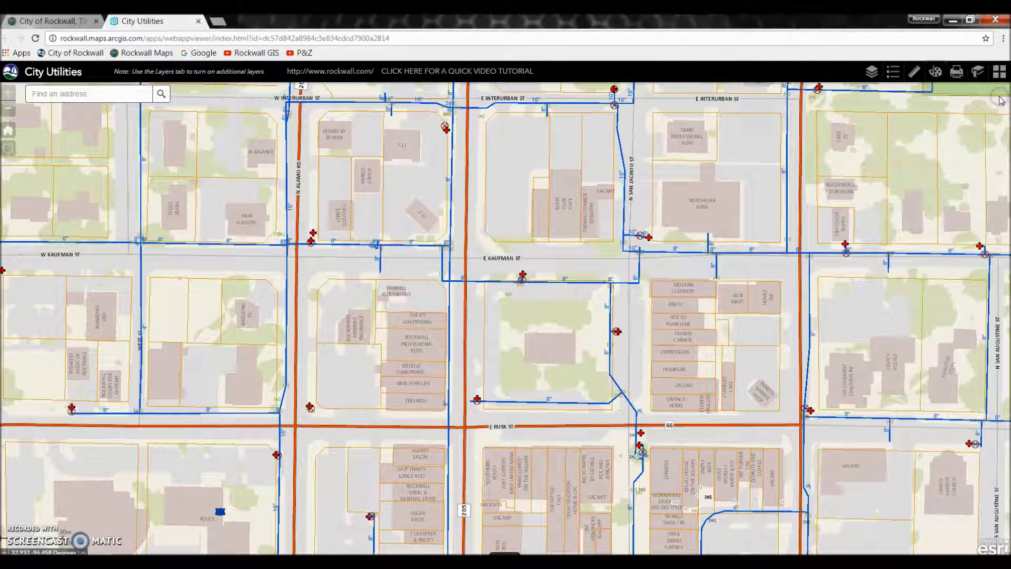
Look at the map's print layout and format options, and close them
click(956, 73)
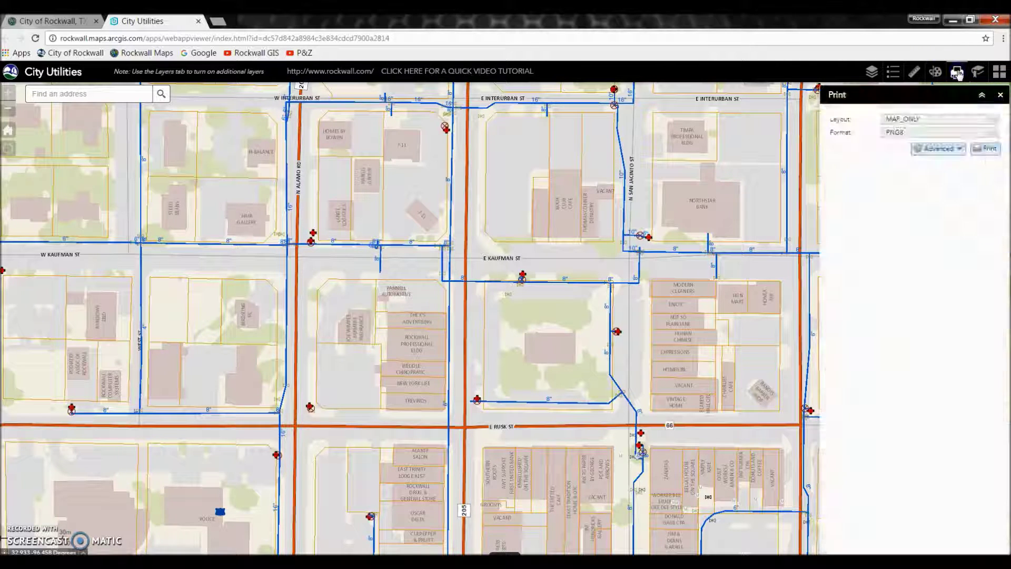
click(1000, 95)
Look at the map's bookmark options around E Kaufman St and N San Jacinto St, and close them
click(976, 73)
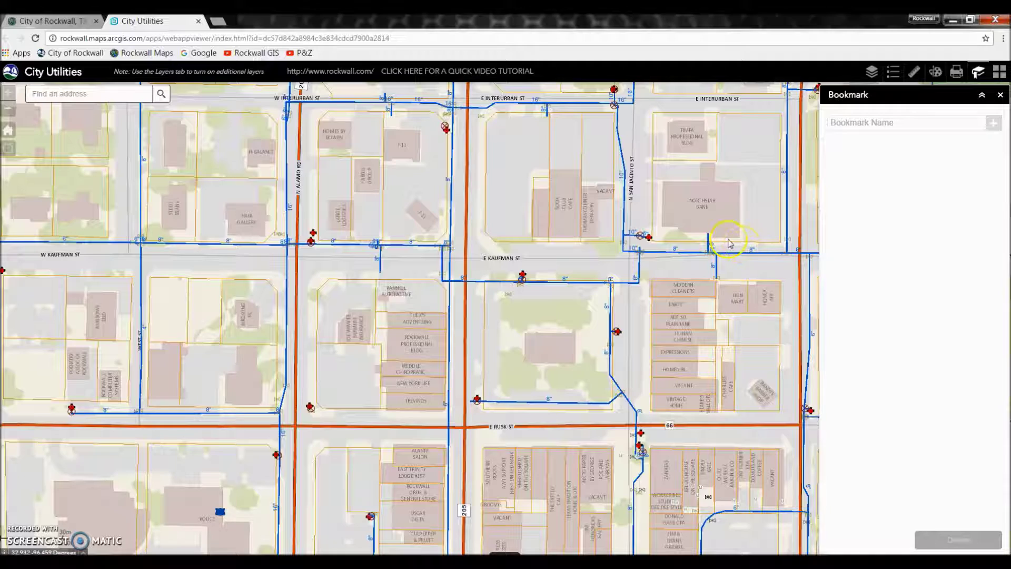
drag(707, 226, 610, 337)
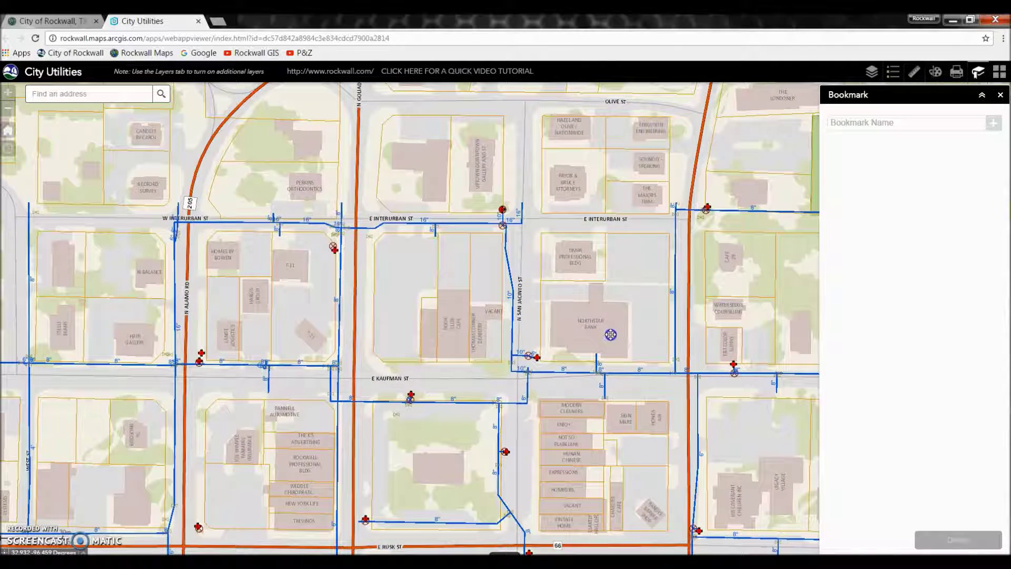
click(1000, 94)
Switch the basemap to Imagery 2015 and on to Topographic, and close the basemap gallery
click(999, 73)
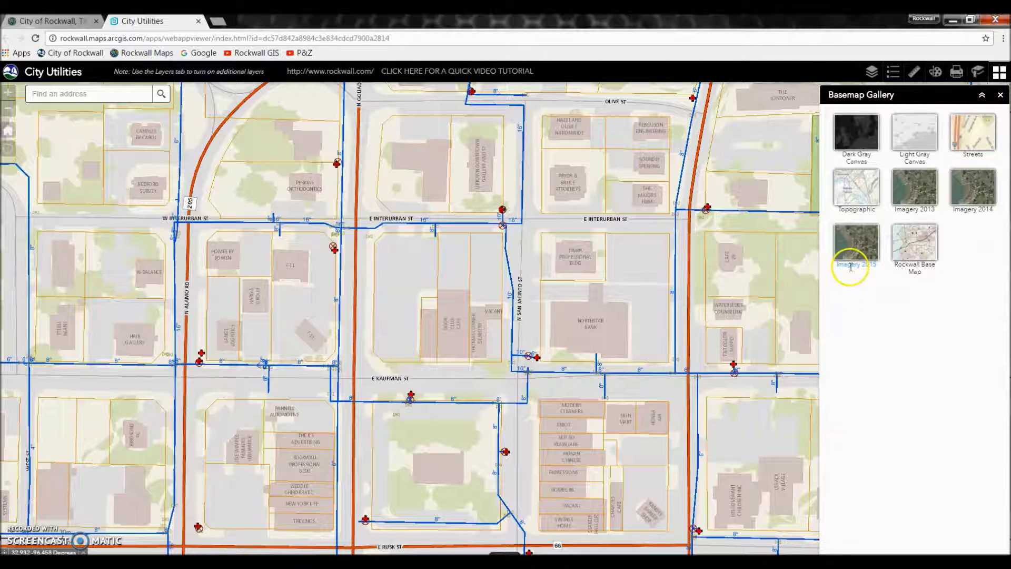
click(857, 243)
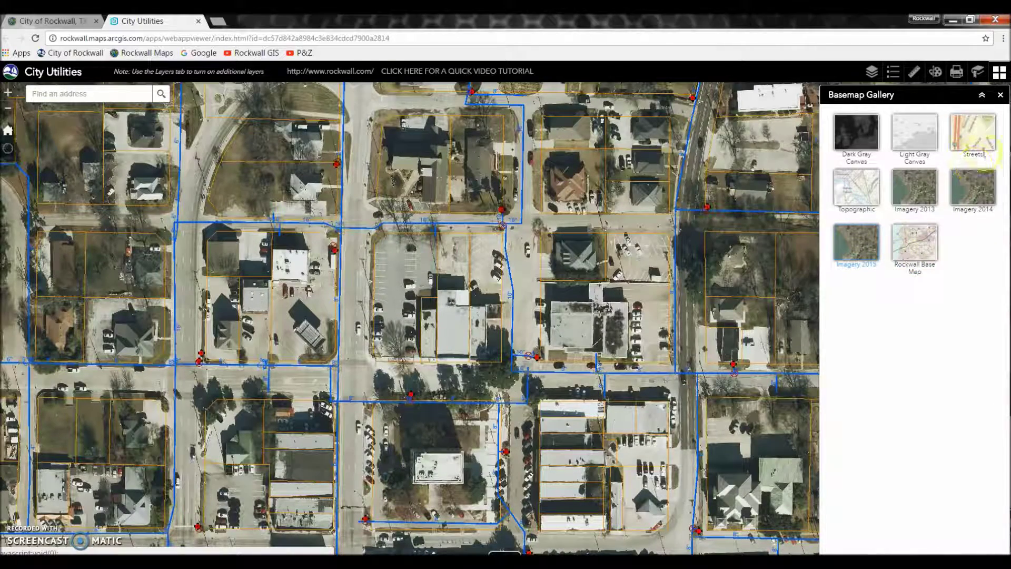
click(844, 200)
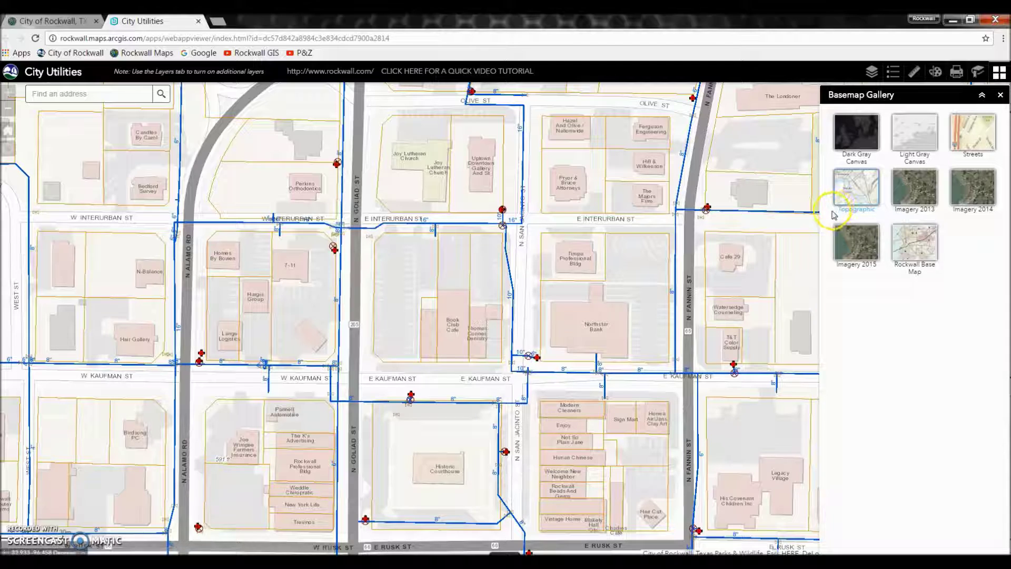
click(1000, 95)
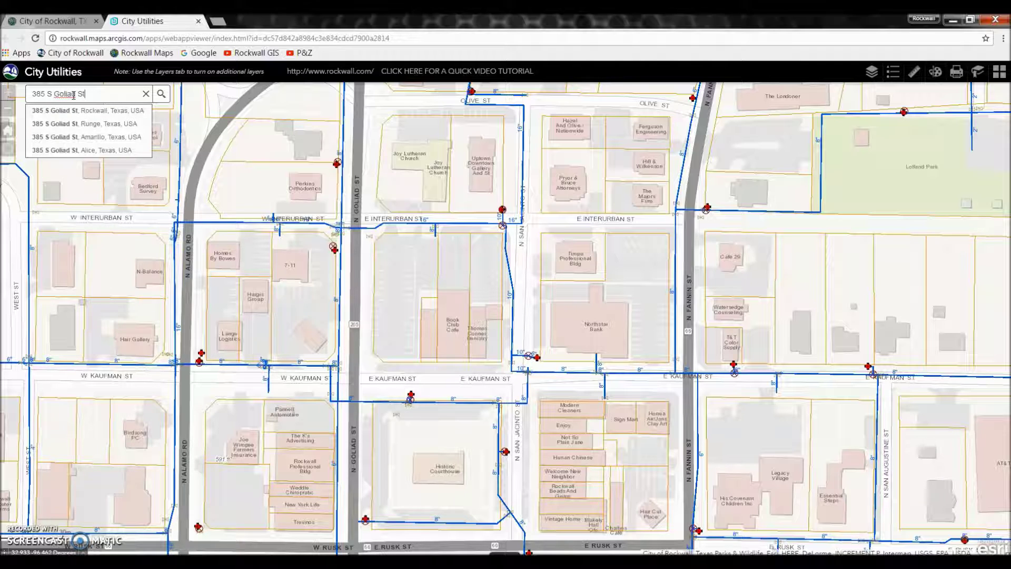
Search for the street address on S Goliad St in Rockwall, Texas, and close its search result pop-up
click(70, 119)
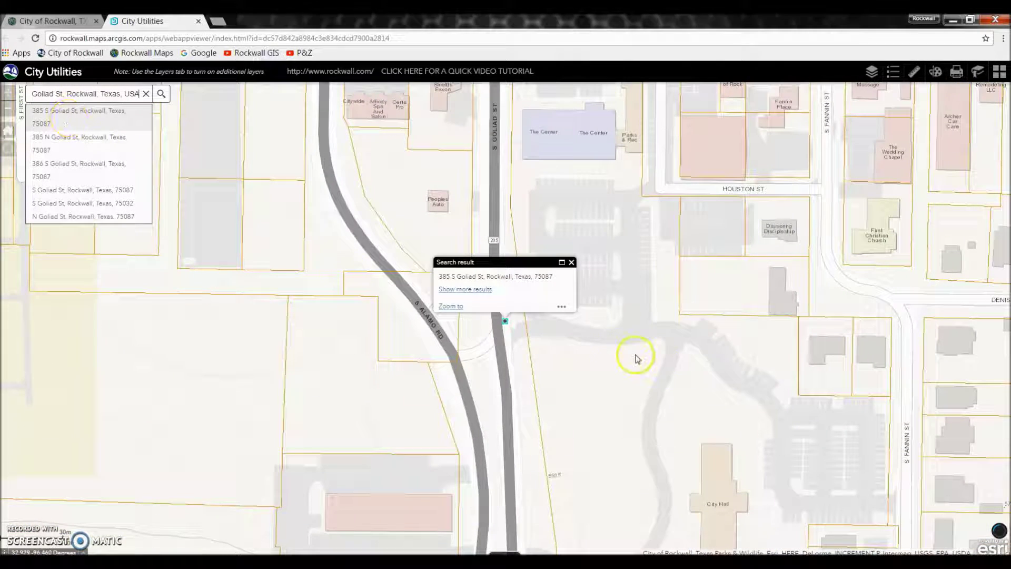
click(571, 263)
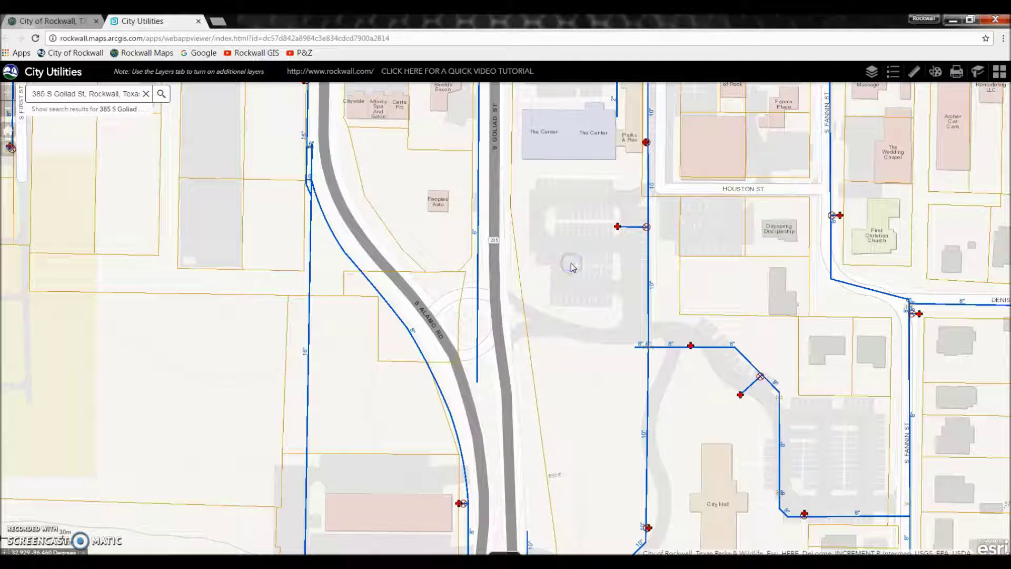